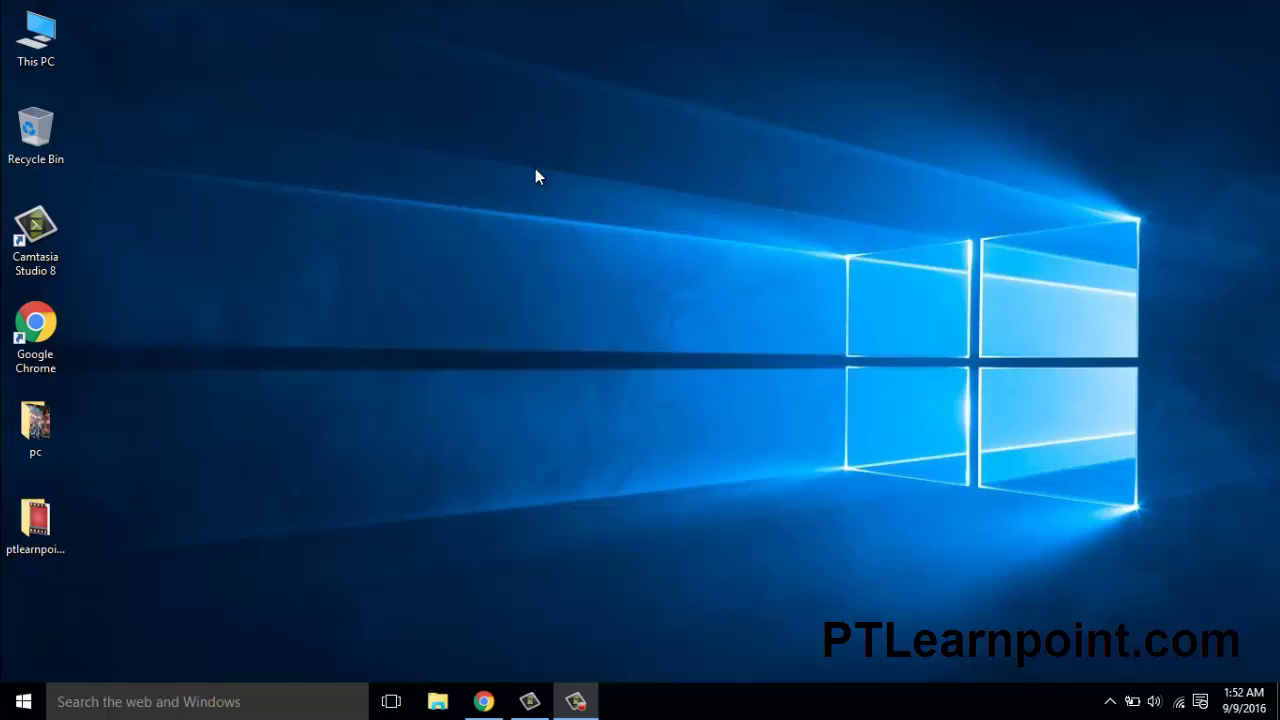
Open This PC and the Local Disk (C:) Properties, showing 12.2 GB free of 49.9 GB
{"action": "left_click", "coordinate": [54, 47]}
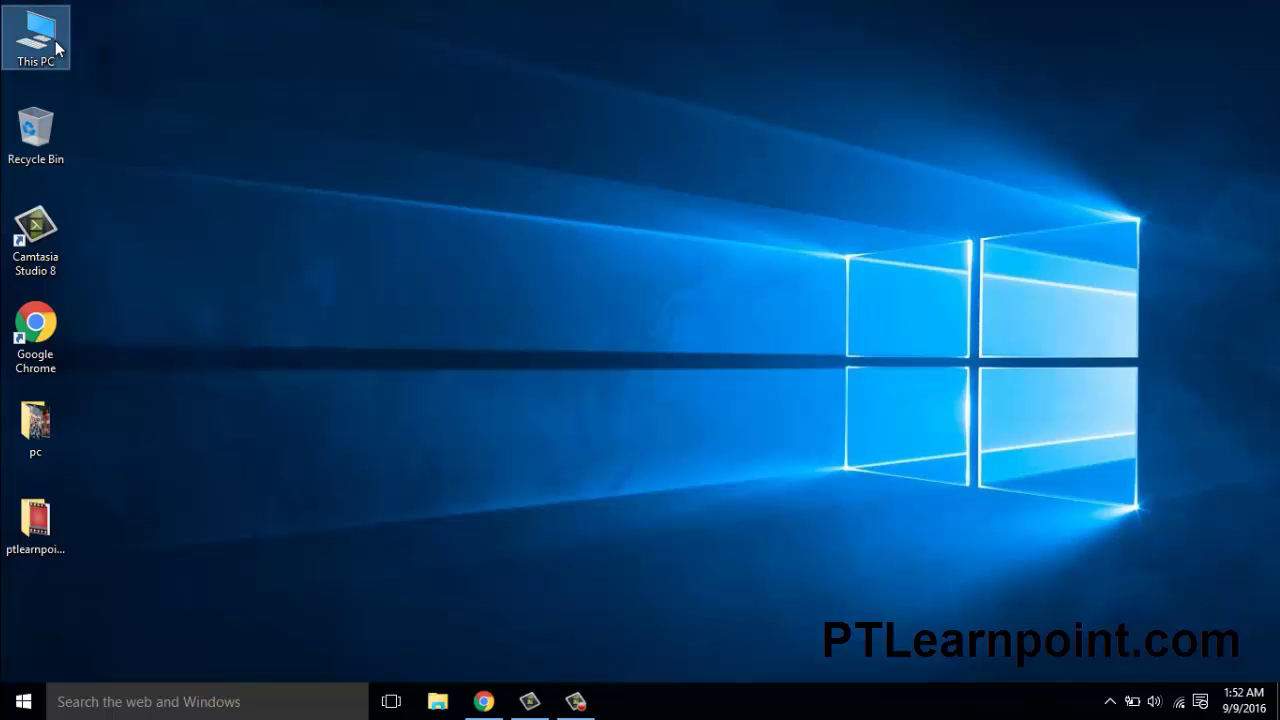
{"action": "double_click", "coordinate": [55, 40]}
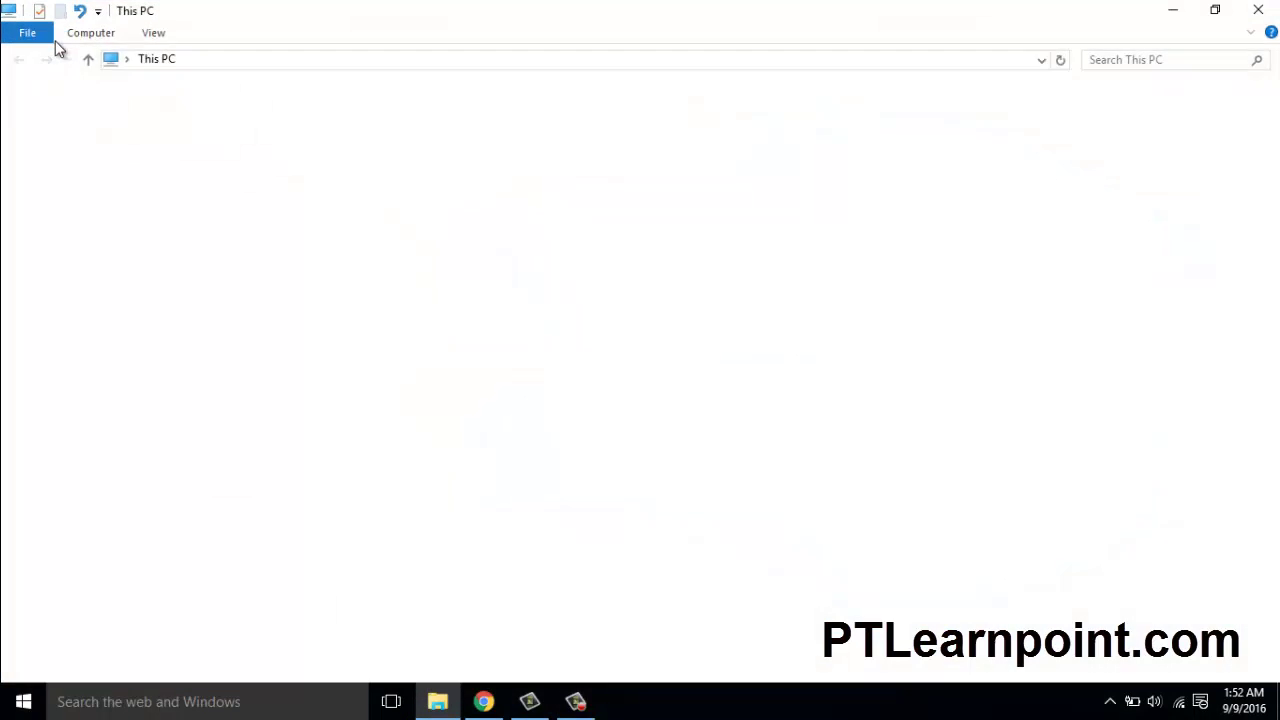
{"action": "left_click", "coordinate": [288, 263]}
{"action": "right_click", "coordinate": [289, 264]}
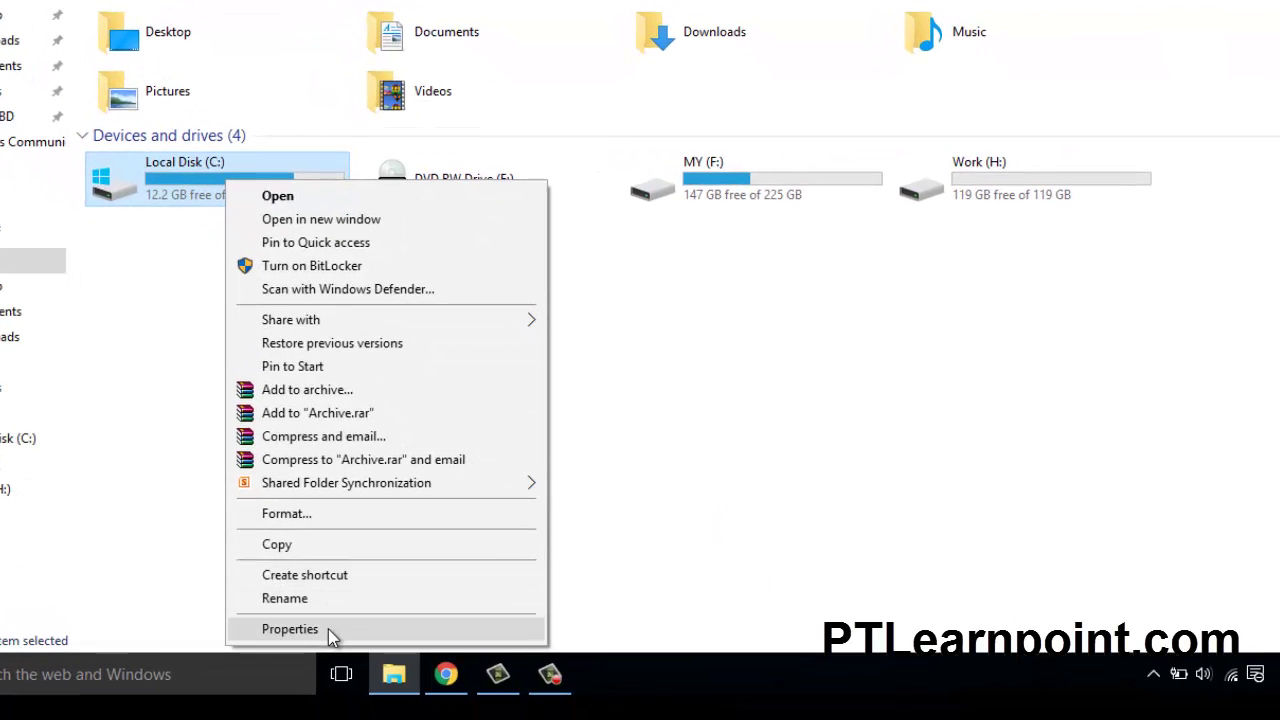
{"action": "left_click", "coordinate": [328, 629]}
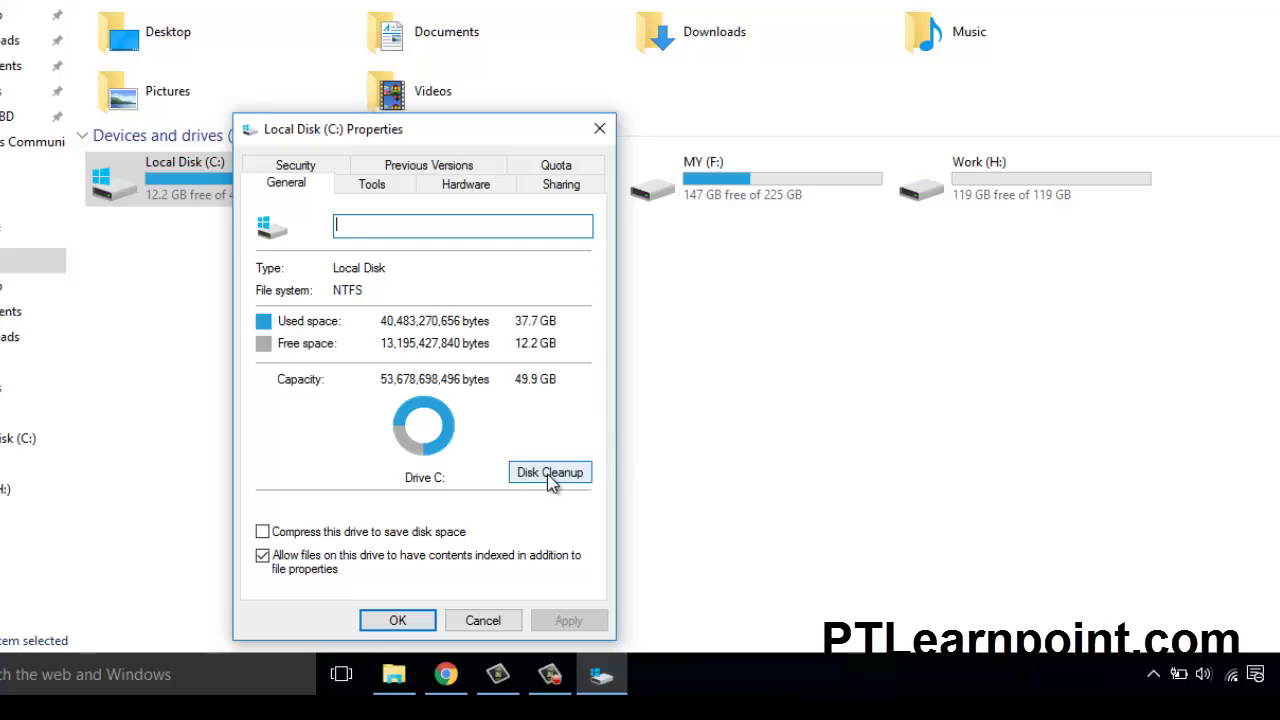
Run Disk Cleanup on C: with every category ticked (585 MB total) and submit for deletion
{"action": "left_click", "coordinate": [552, 474]}
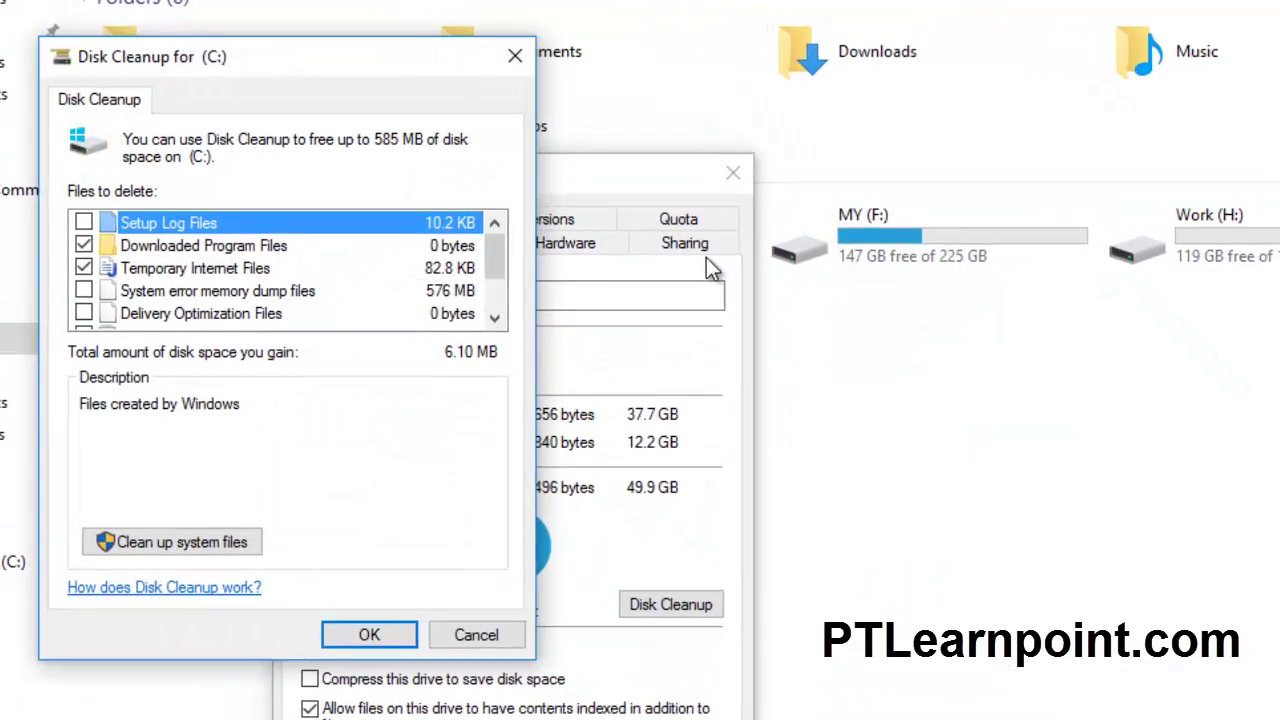
{"action": "left_click", "coordinate": [508, 310]}
{"action": "left_click_drag", "start_coordinate": [508, 311], "coordinate": [505, 254]}
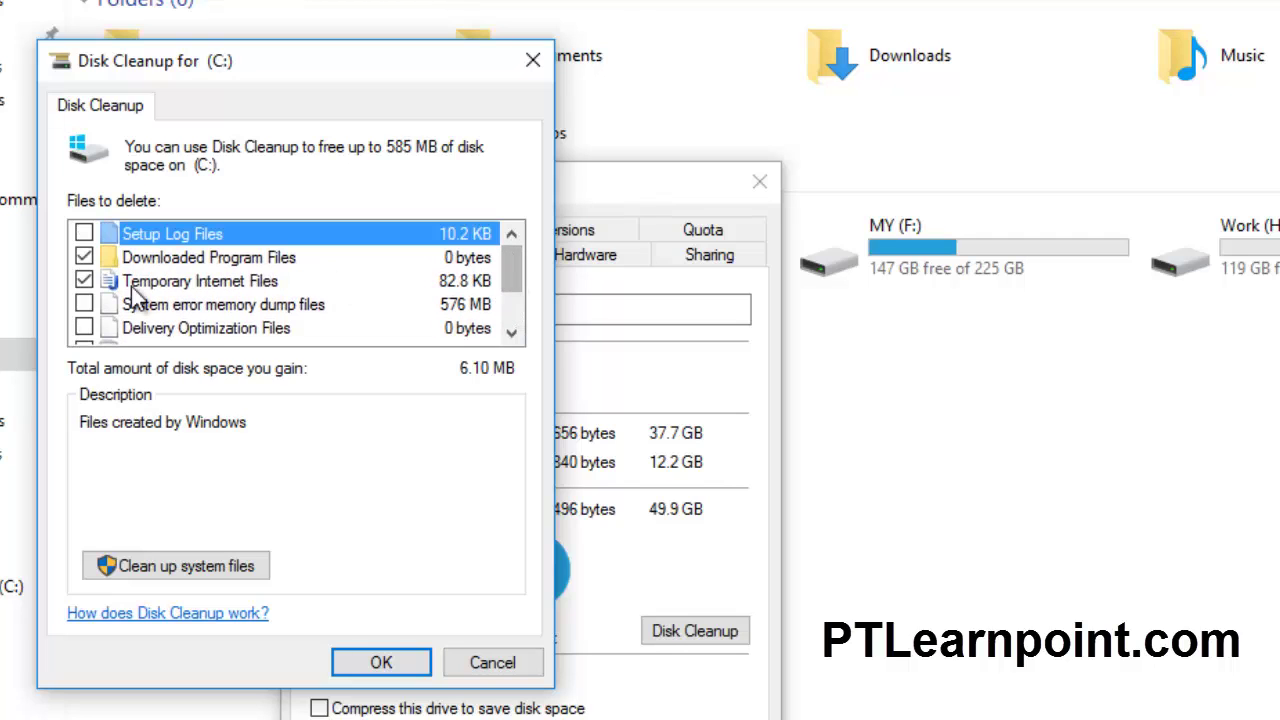
{"action": "left_click", "coordinate": [84, 233]}
{"action": "left_click", "coordinate": [84, 304]}
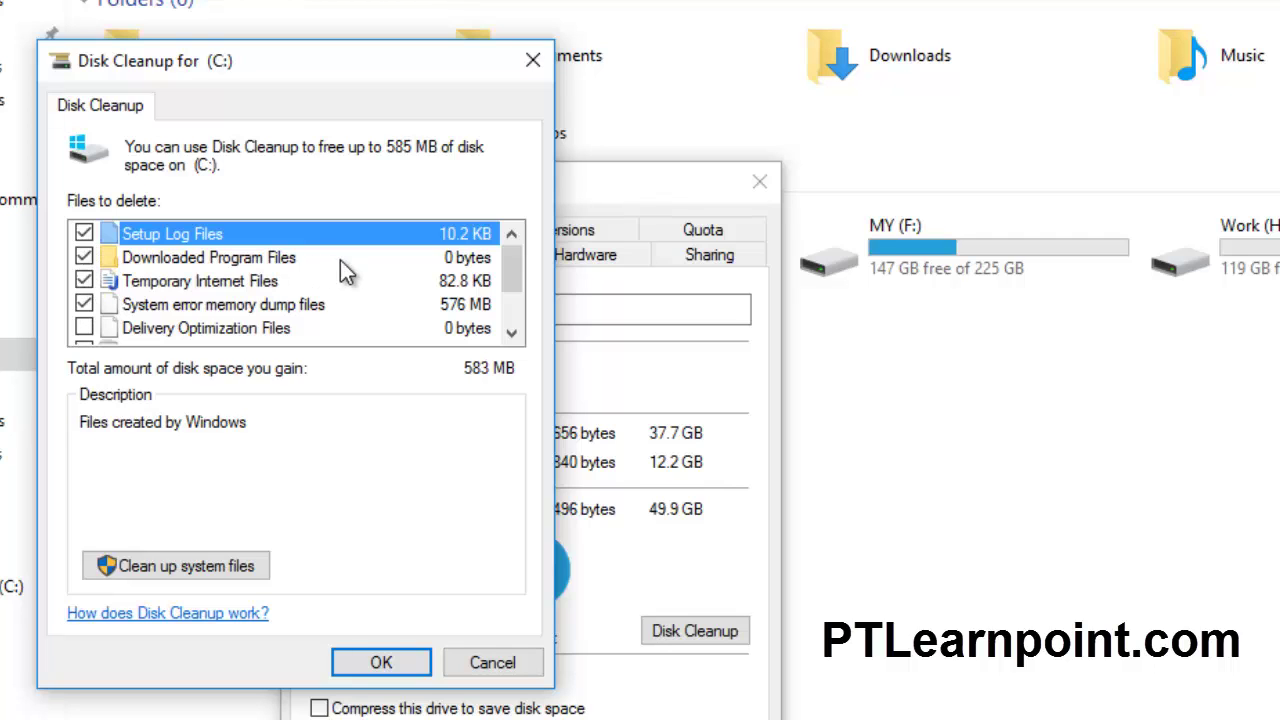
{"action": "mouse_move", "coordinate": [510, 275]}
{"action": "left_mouse_down"}
{"action": "mouse_move", "coordinate": [509, 300]}
{"action": "mouse_move", "coordinate": [508, 264]}
{"action": "mouse_move", "coordinate": [509, 283]}
{"action": "left_mouse_up"}
{"action": "left_click", "coordinate": [84, 304]}
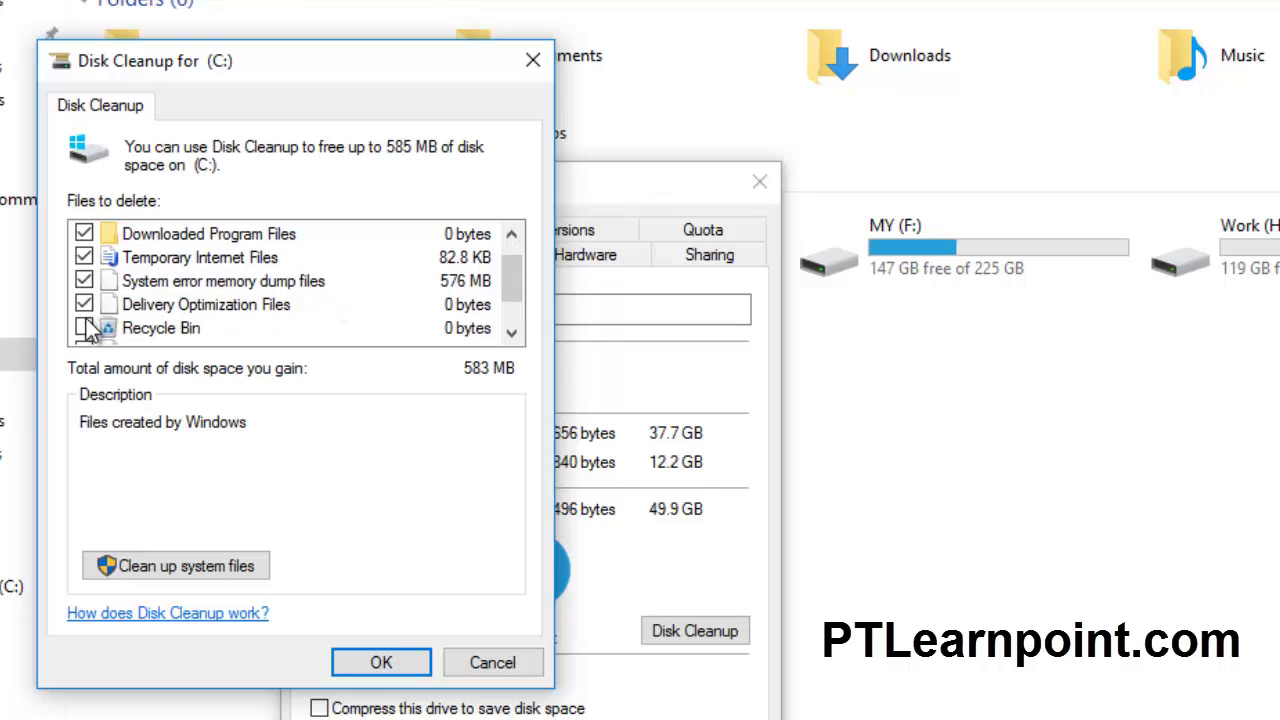
{"action": "left_click", "coordinate": [84, 328]}
{"action": "left_click_drag", "start_coordinate": [505, 287], "coordinate": [507, 307]}
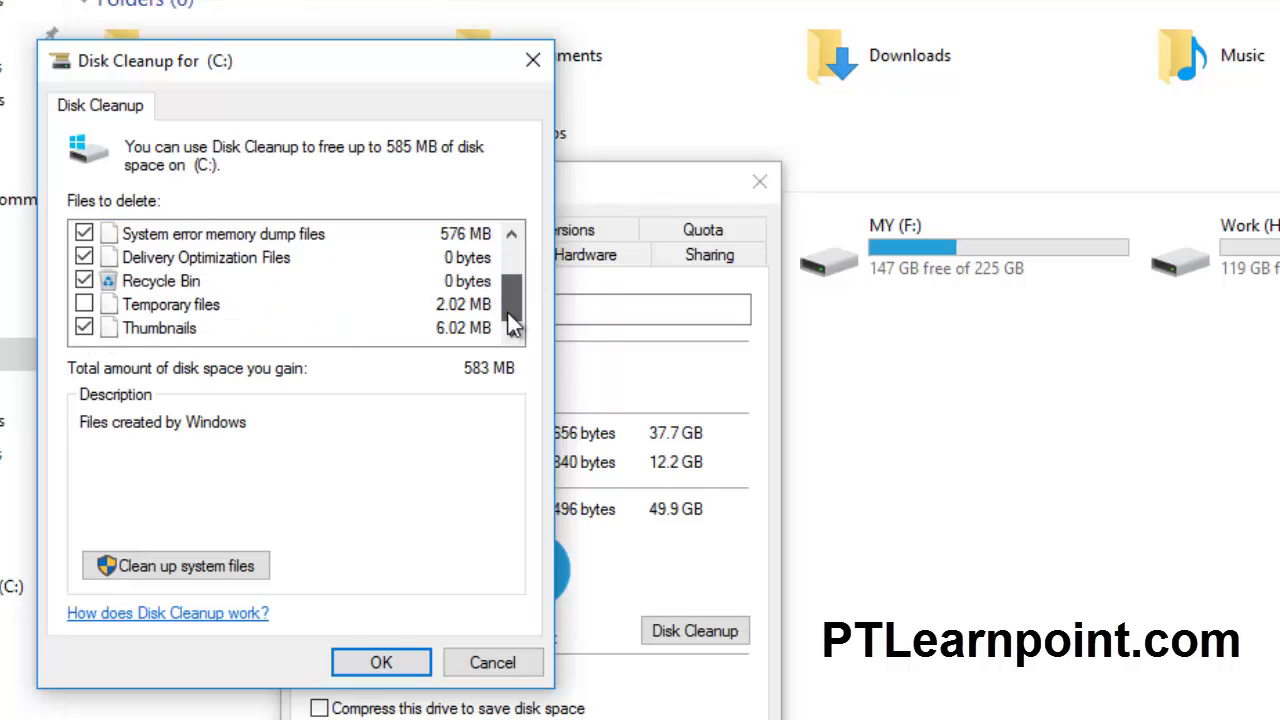
{"action": "left_click", "coordinate": [84, 304]}
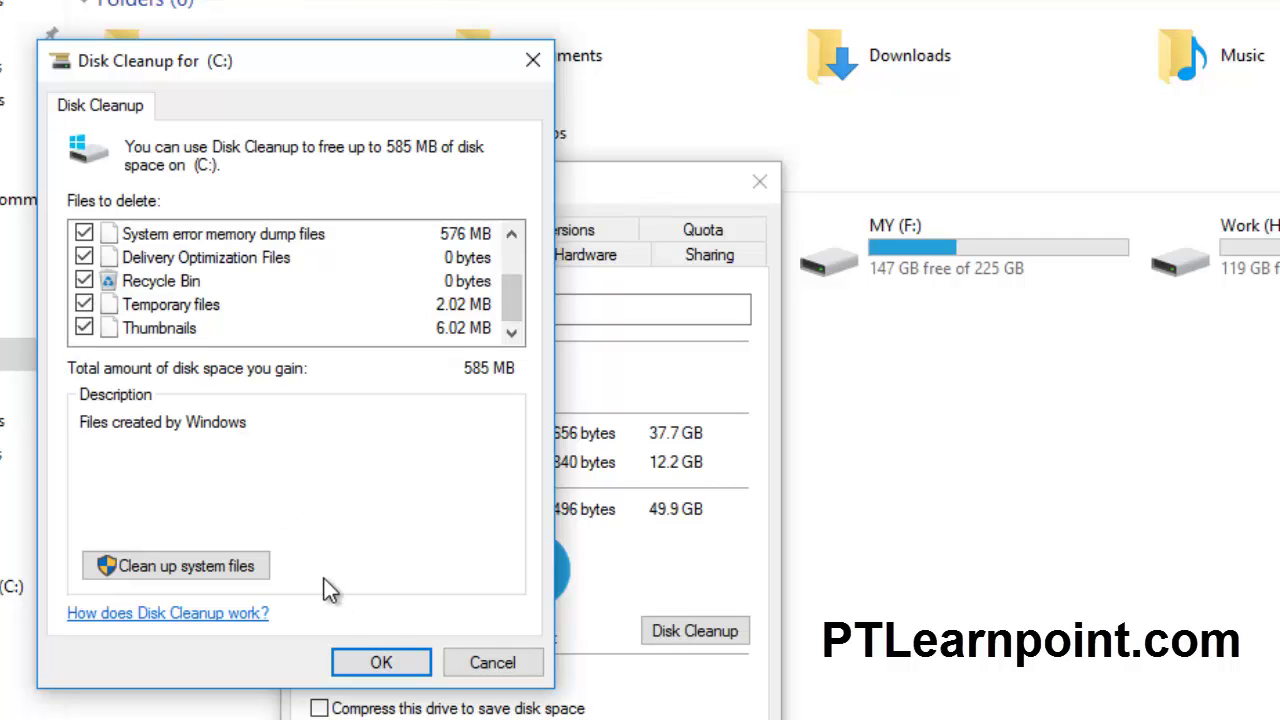
{"action": "left_click", "coordinate": [383, 660]}
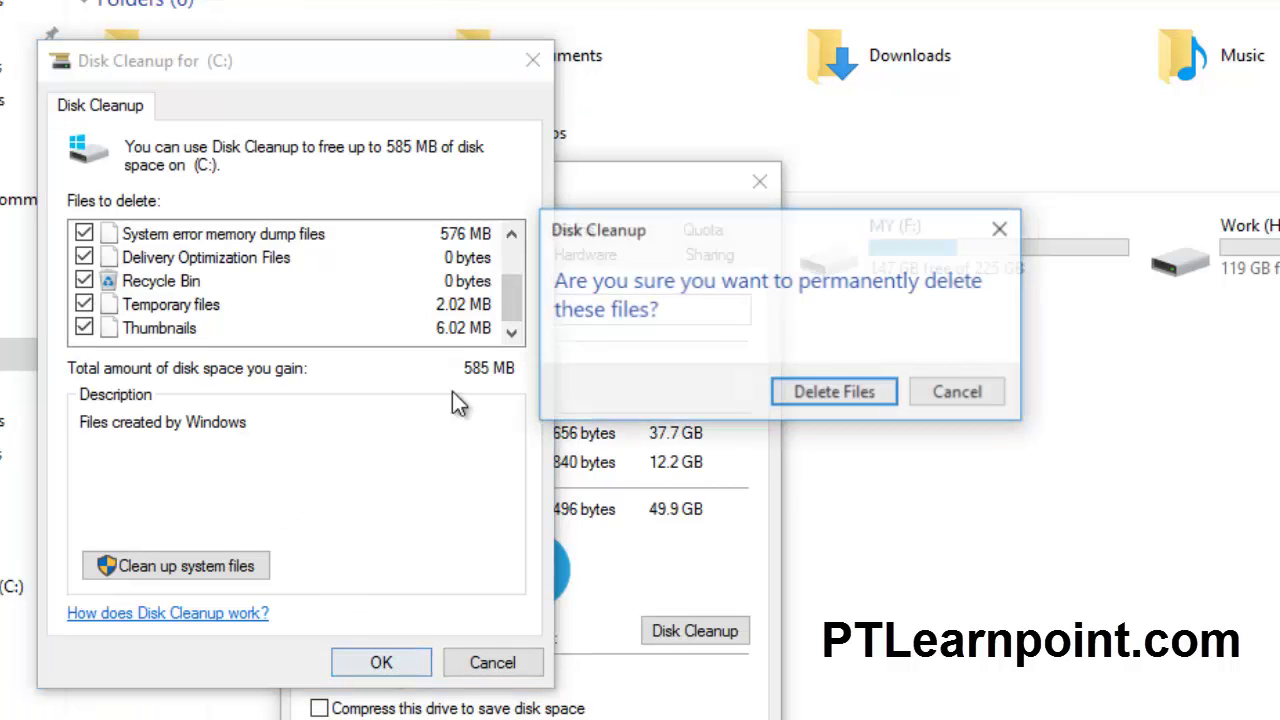
Confirm permanently deleting the files, then close the Local Disk (C:) Properties dialog
{"action": "left_click", "coordinate": [815, 396]}
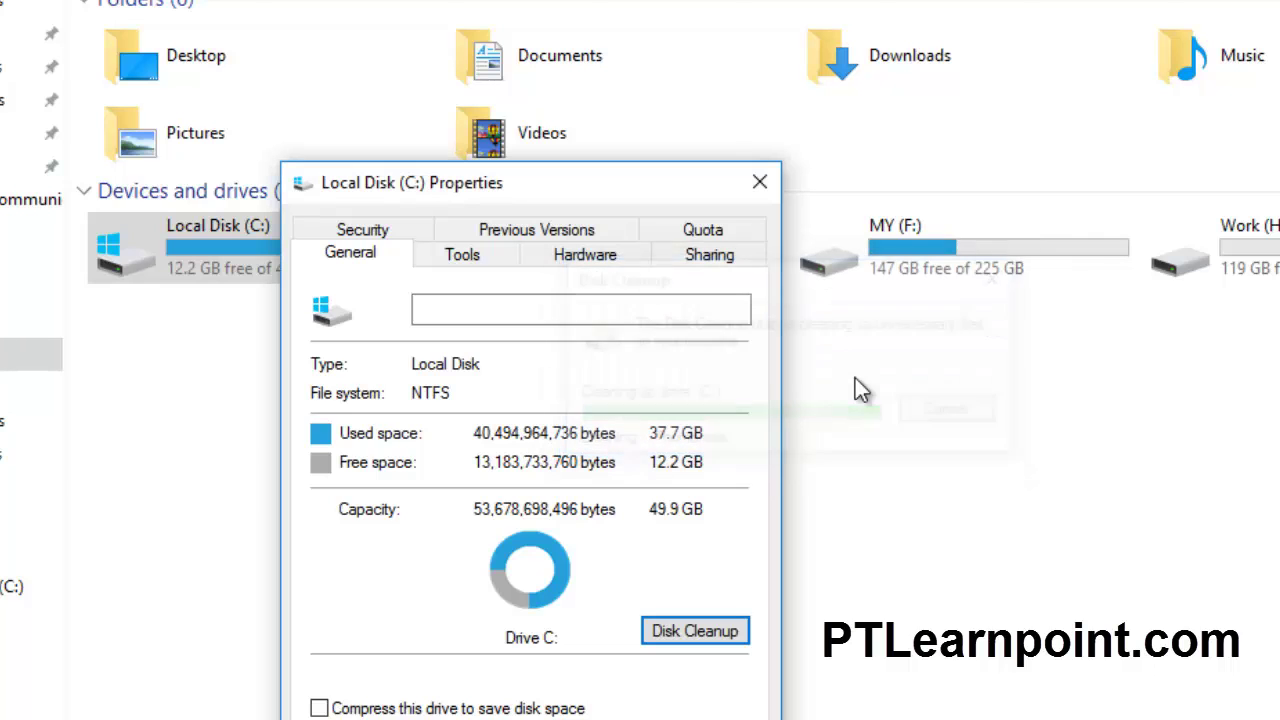
{"action": "left_click", "coordinate": [757, 185]}
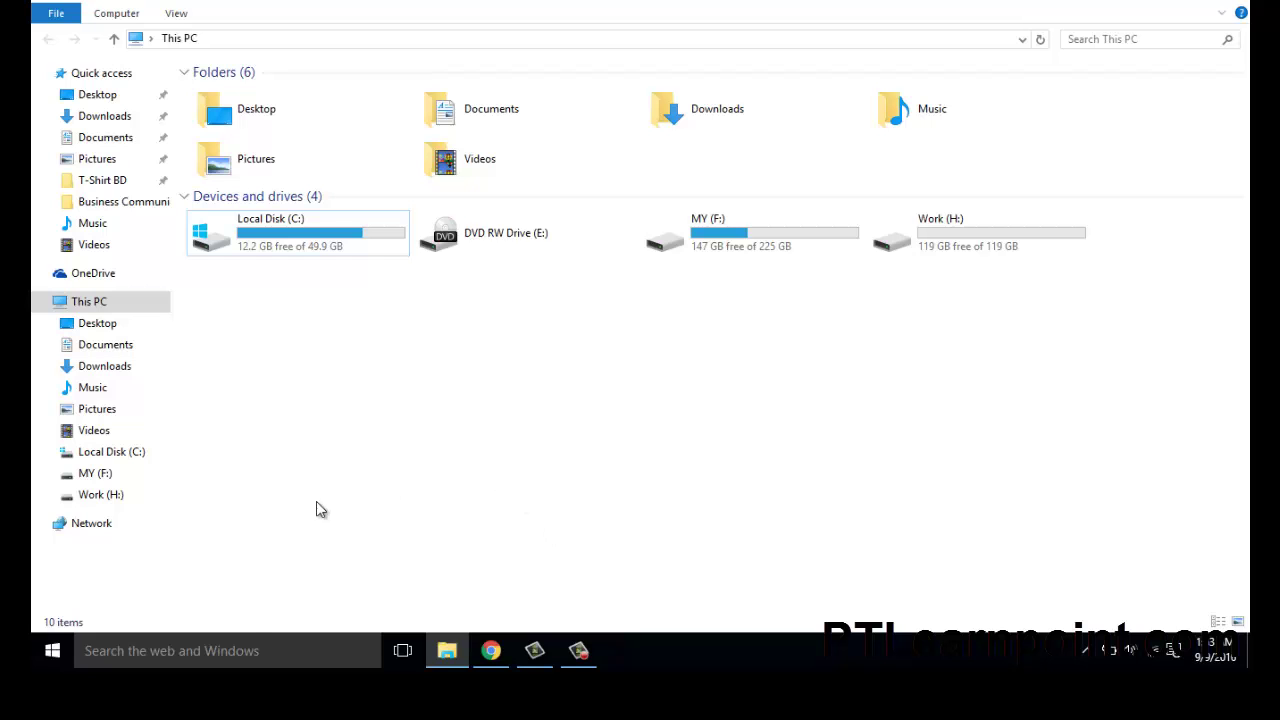
Search 'internet op' and open Internet Options to show Internet Properties
{"action": "left_click", "coordinate": [198, 656]}
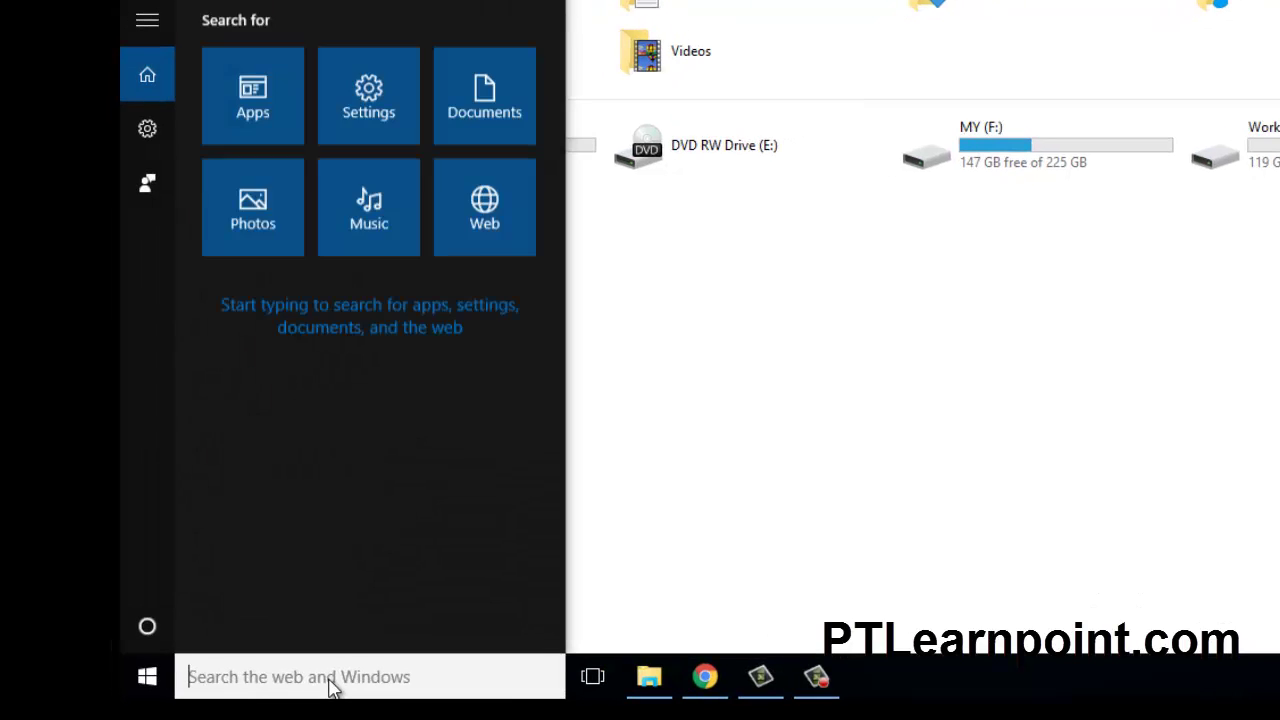
{"action": "type", "text": "inter"}
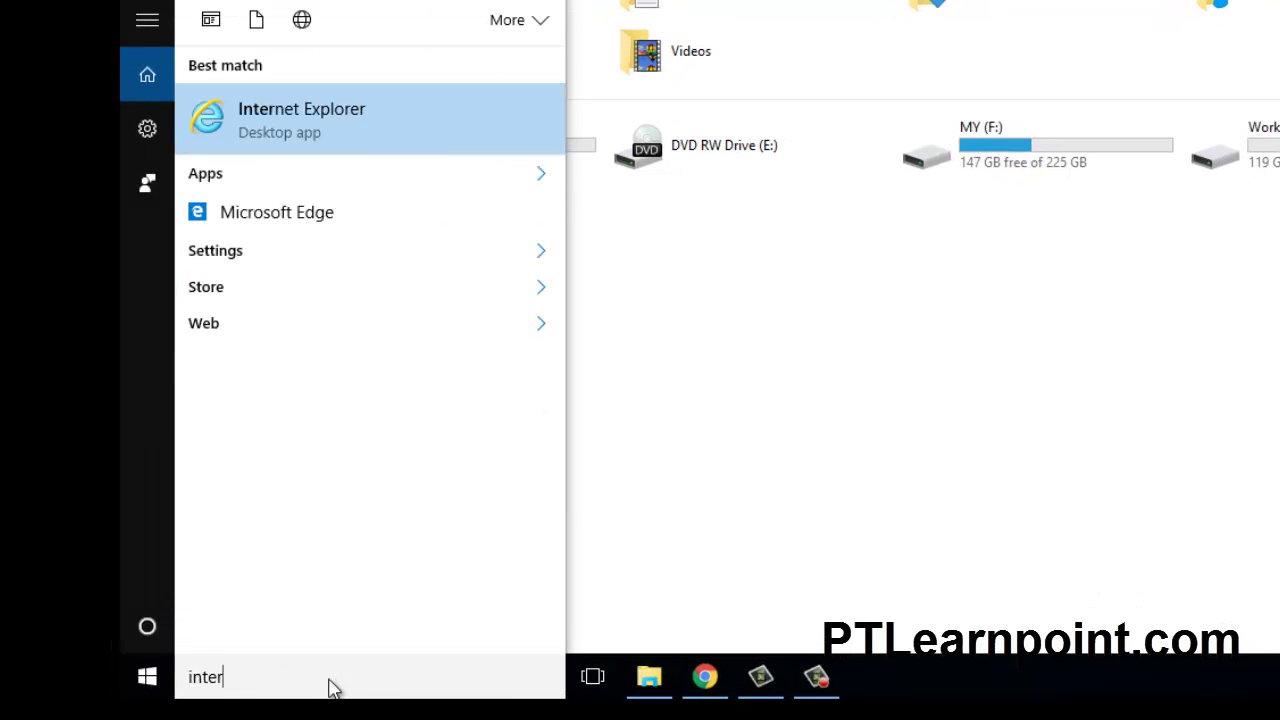
{"action": "type", "text": "net op"}
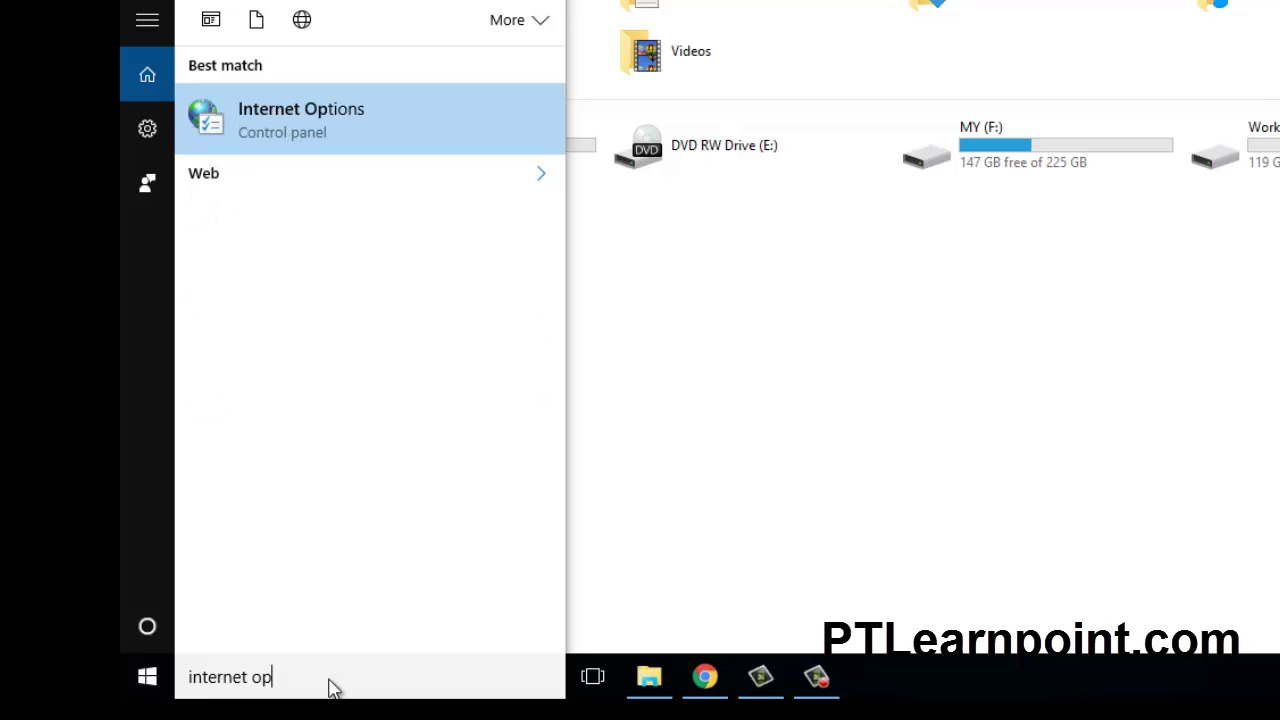
{"action": "left_click", "coordinate": [309, 120]}
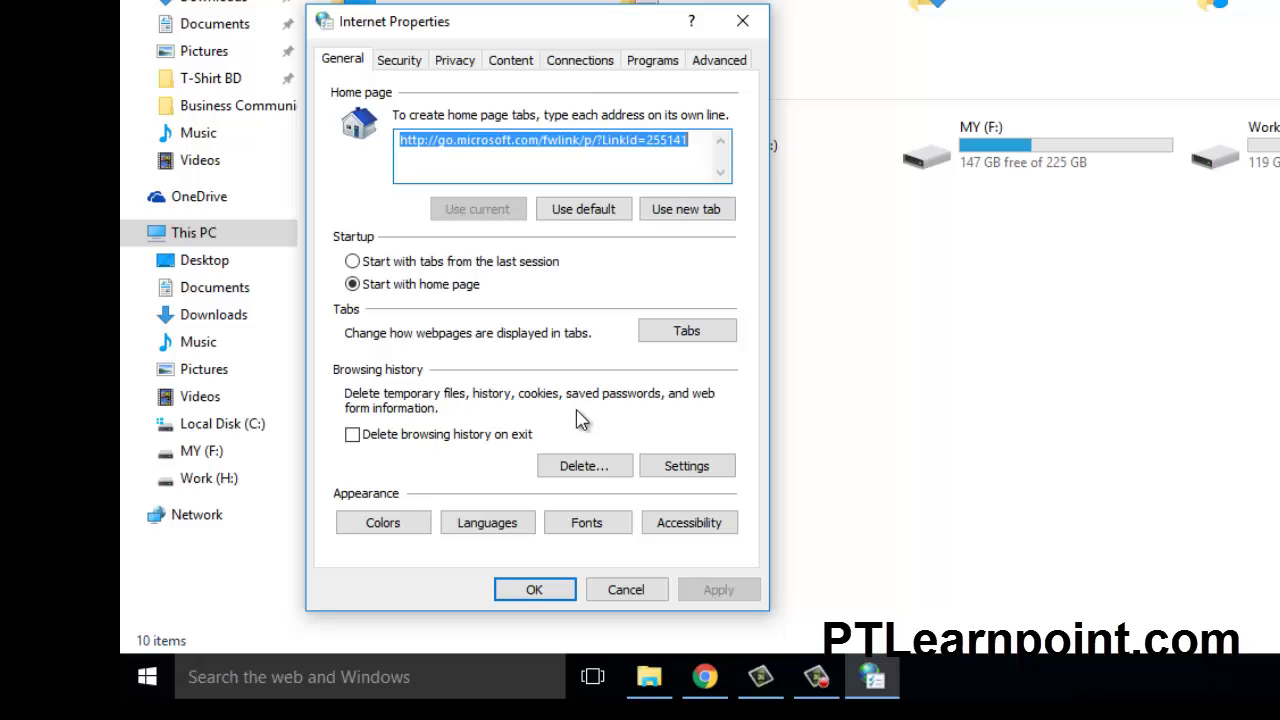
Delete all browsing history including downloads, form data, passwords and tracking data, then close Internet Properties
{"action": "left_click", "coordinate": [567, 460]}
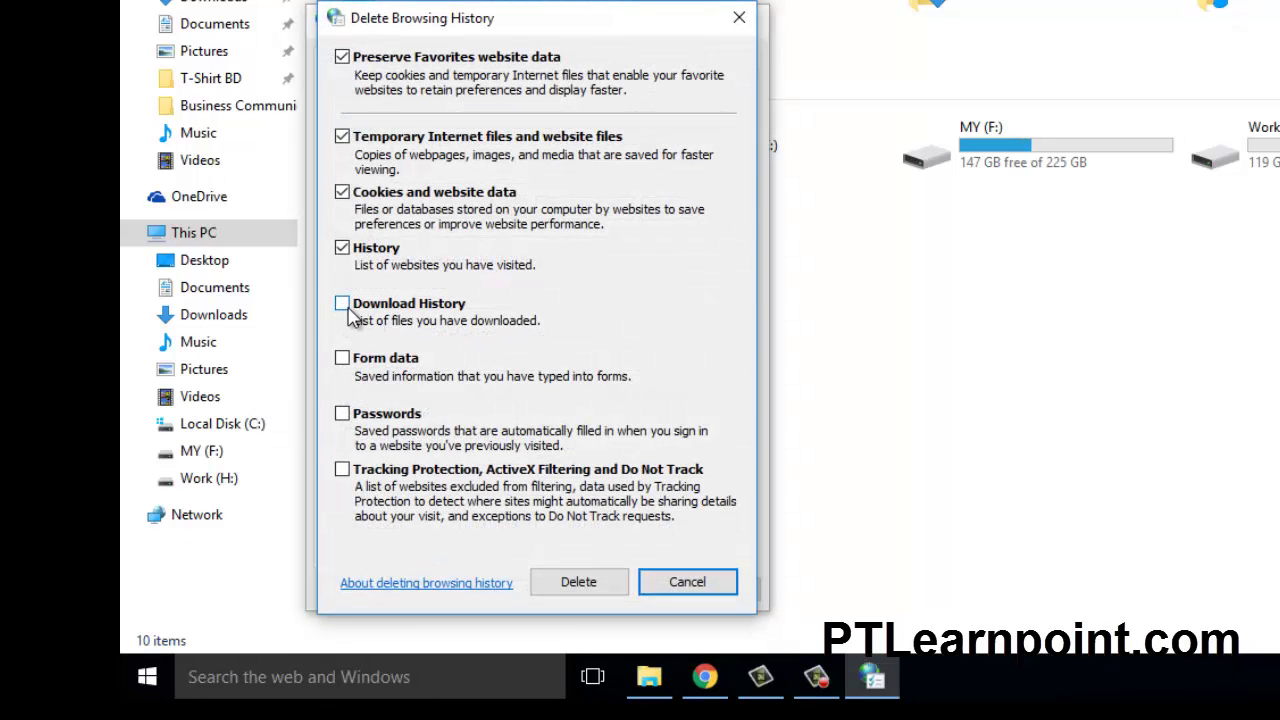
{"action": "left_click", "coordinate": [342, 303]}
{"action": "left_click", "coordinate": [342, 358]}
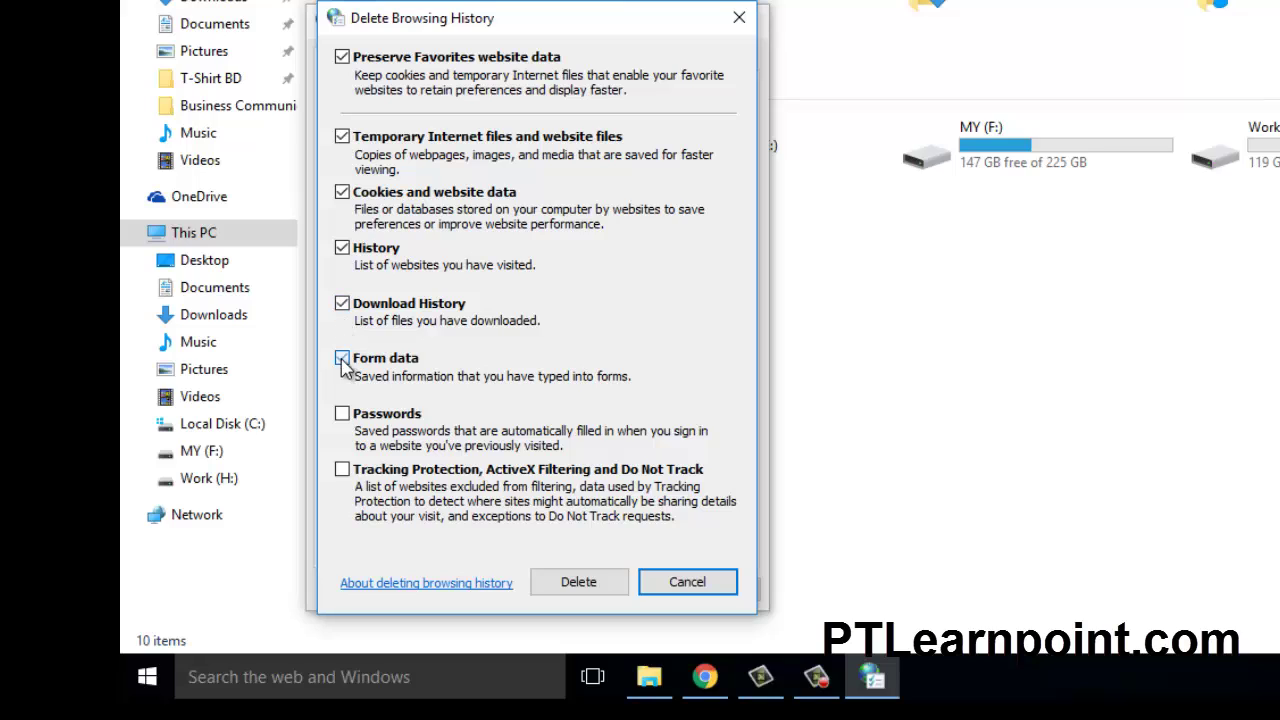
{"action": "left_click", "coordinate": [342, 414]}
{"action": "left_click", "coordinate": [342, 470]}
{"action": "left_click", "coordinate": [584, 582]}
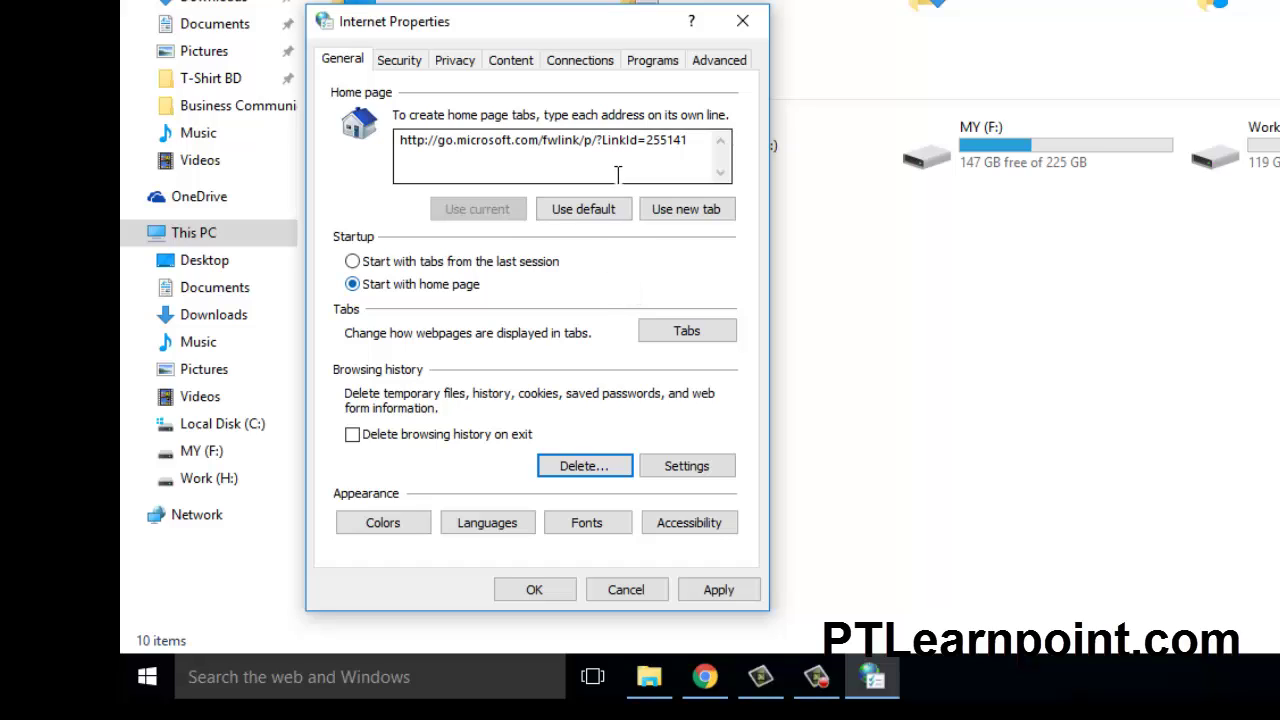
{"action": "left_click_drag", "start_coordinate": [658, 38], "coordinate": [766, 0]}
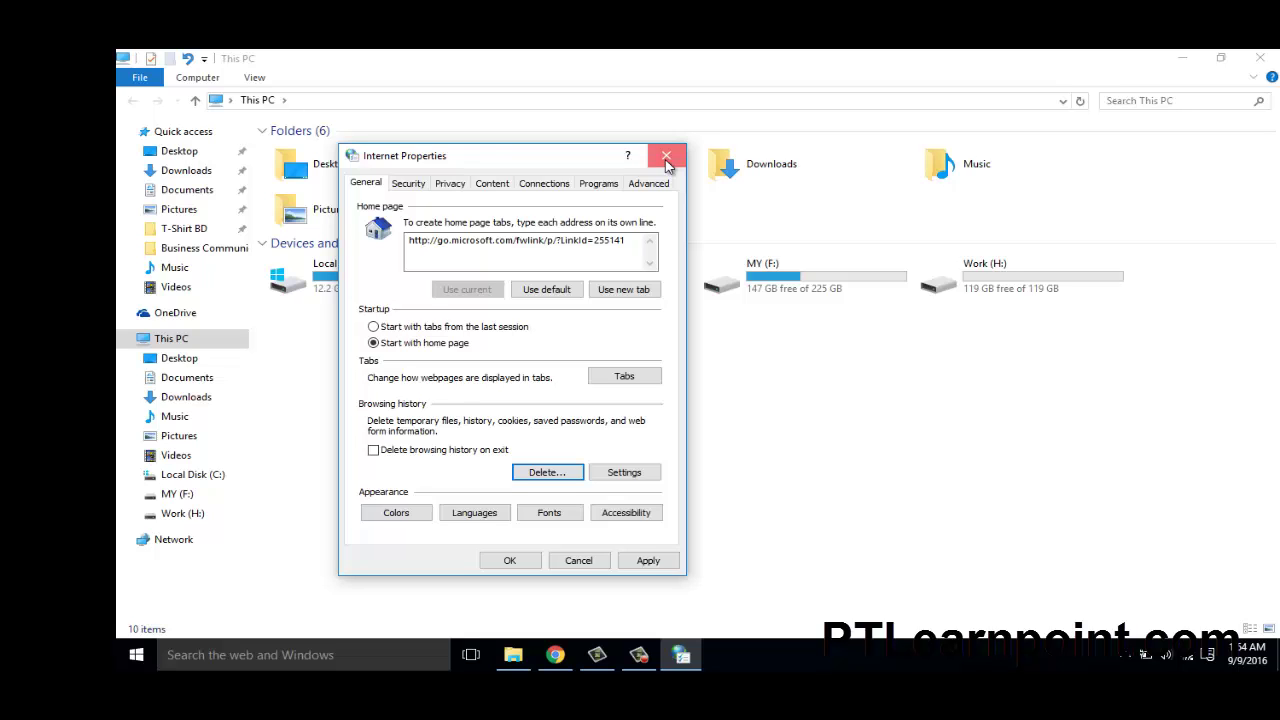
{"action": "left_click", "coordinate": [666, 157]}
Run WSReset from the Run dialog to reset the Windows Store cache
{"action": "left_click", "coordinate": [329, 658]}
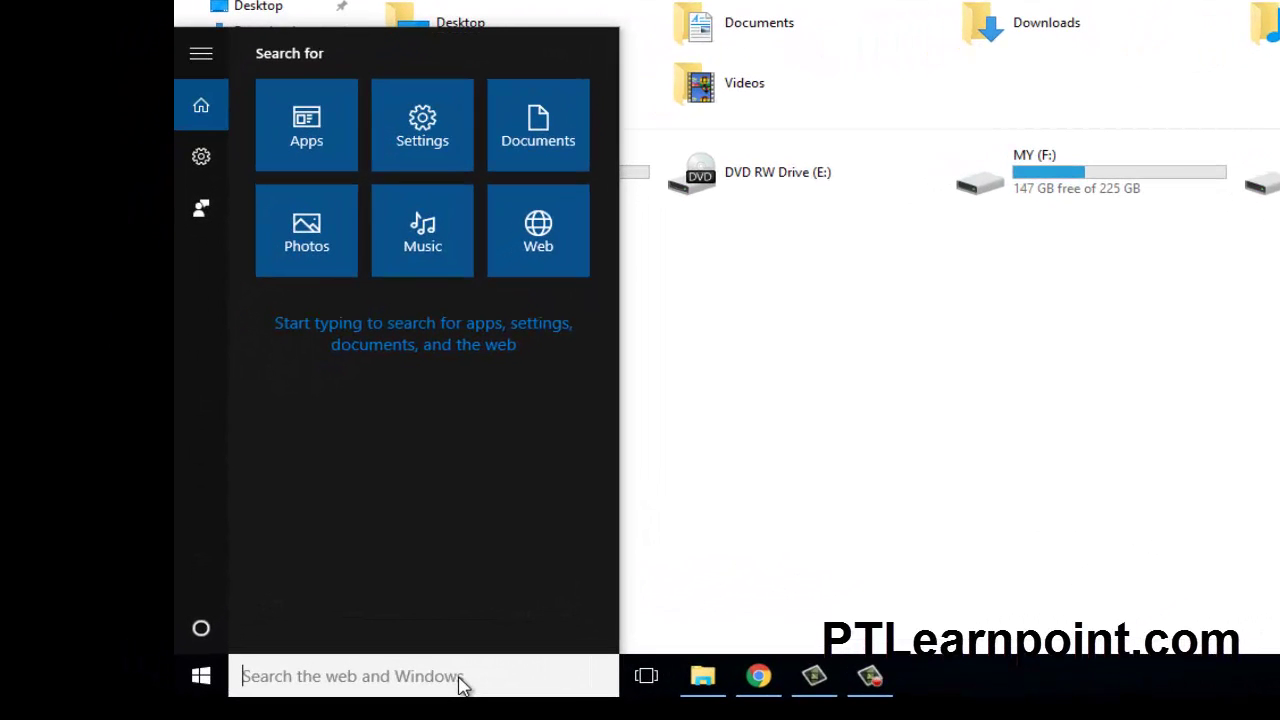
{"action": "type", "text": "run"}
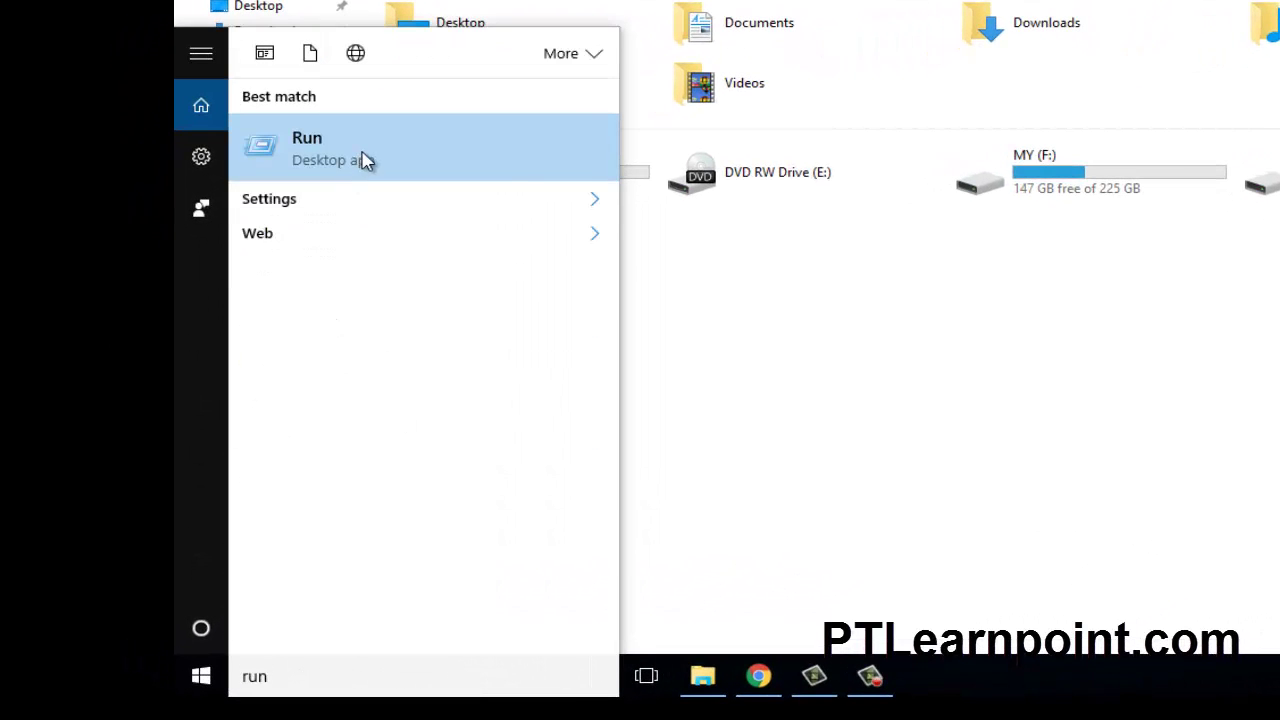
{"action": "left_click", "coordinate": [362, 158]}
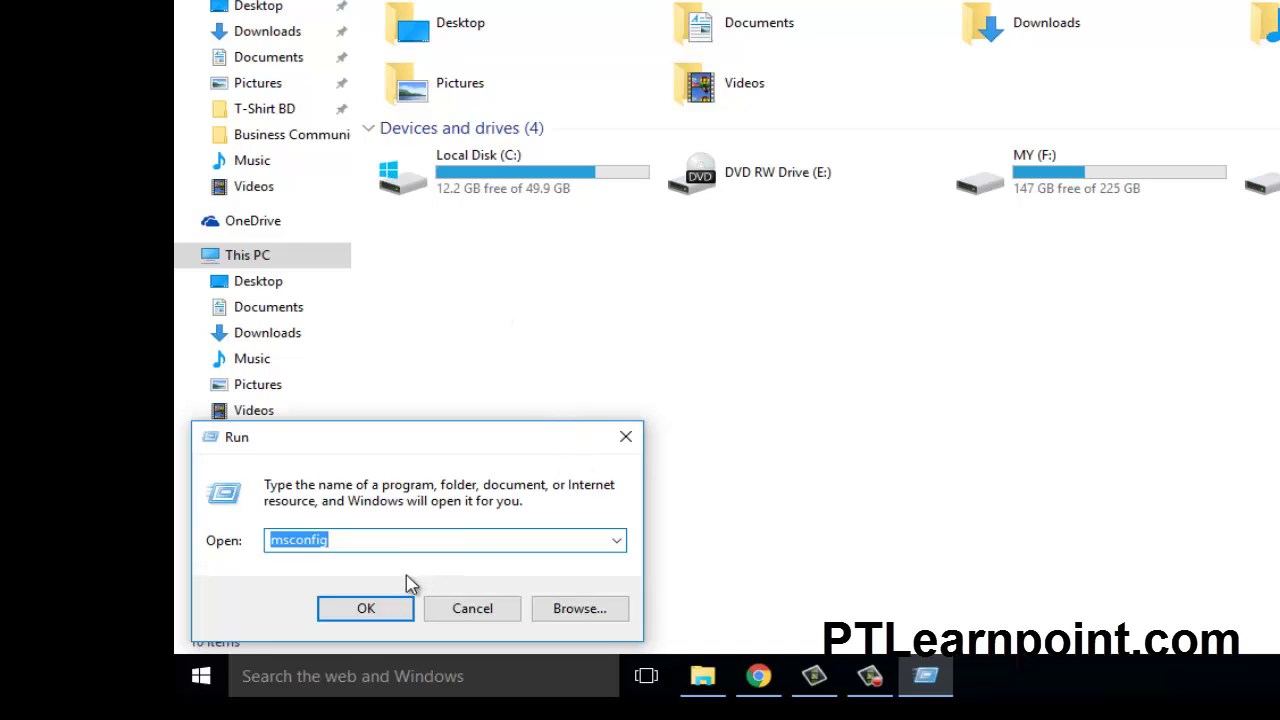
{"action": "key", "text": "BackSpace"}
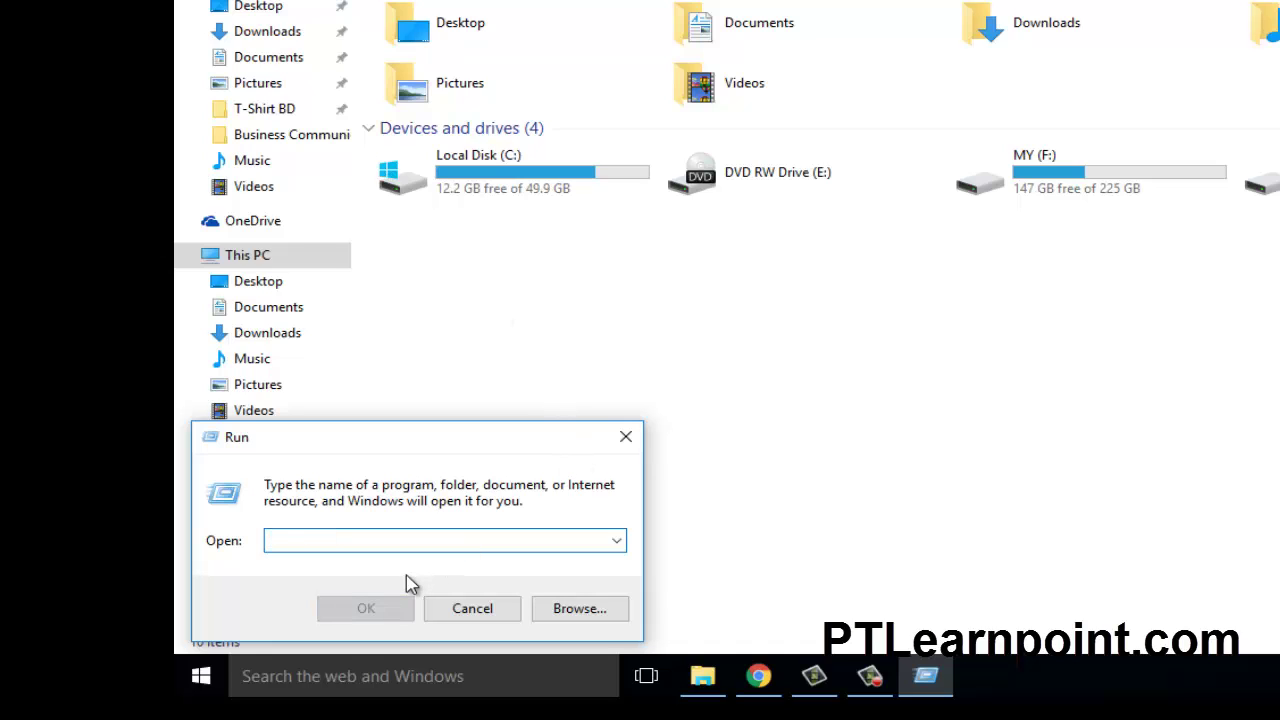
{"action": "type", "text": "WSReset"}
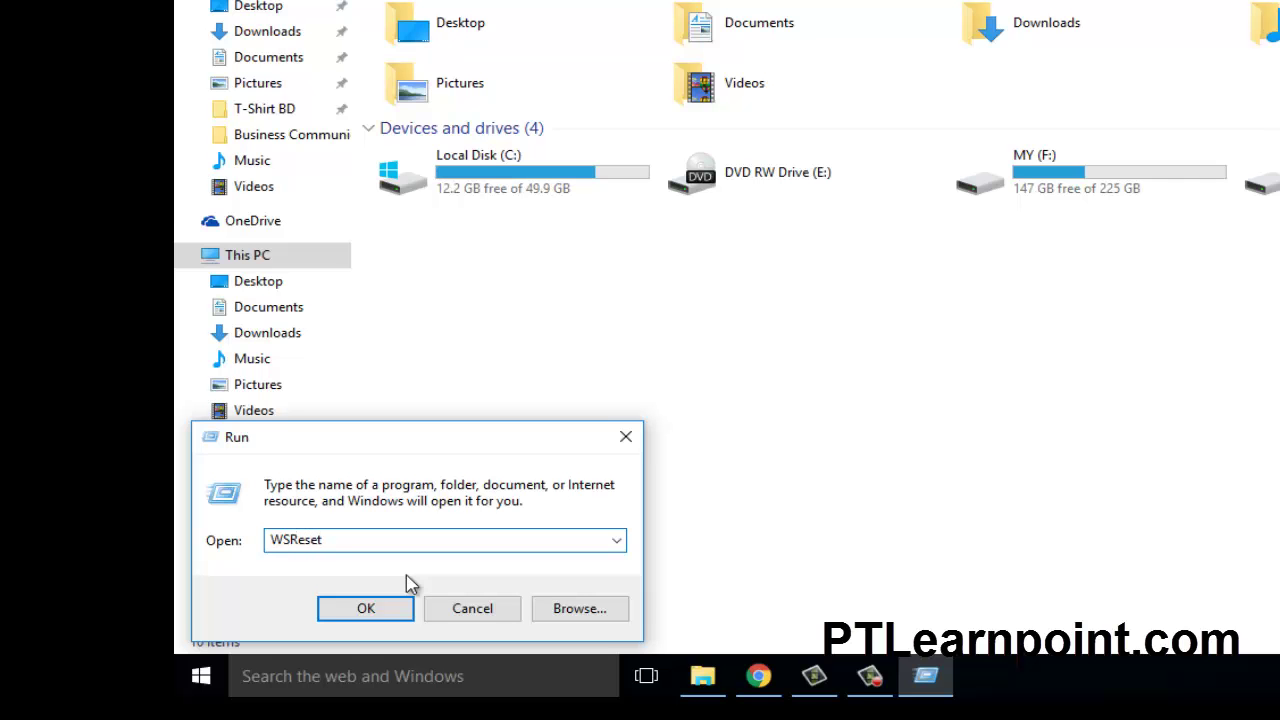
{"action": "key", "text": "Return"}
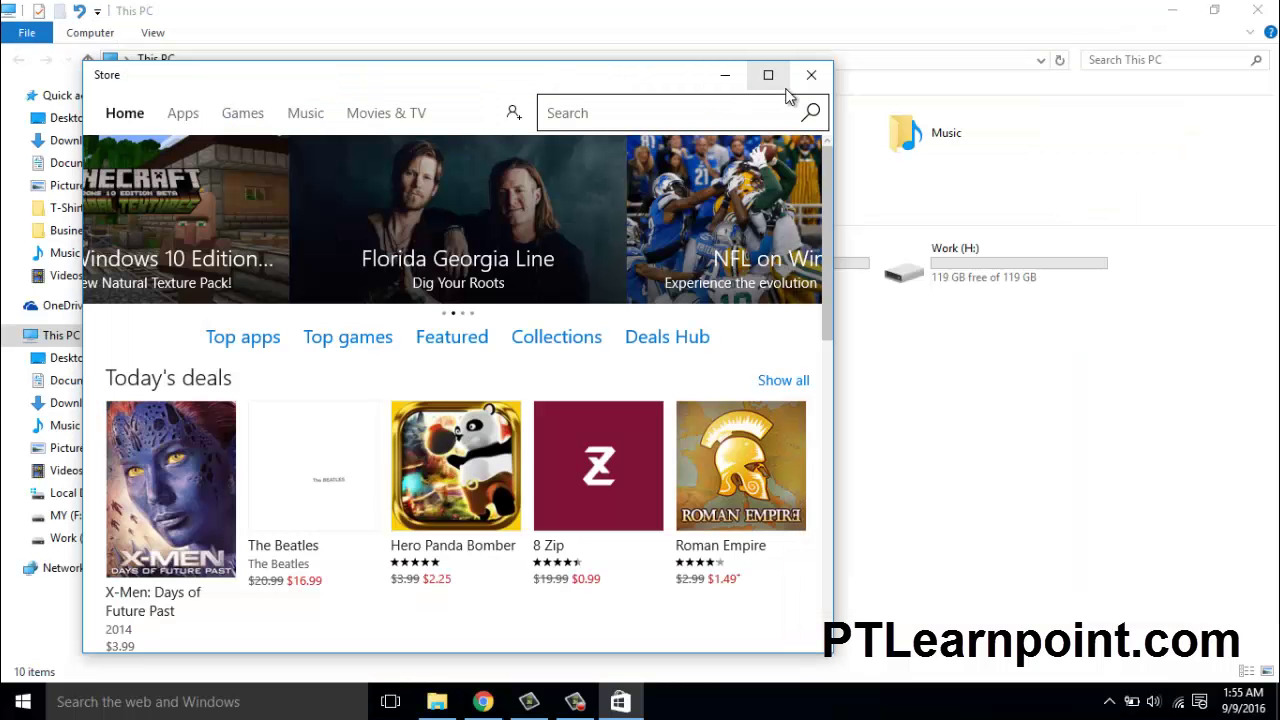
Close the reopened Store window and bring up the Windows search panel
{"action": "left_click", "coordinate": [809, 77]}
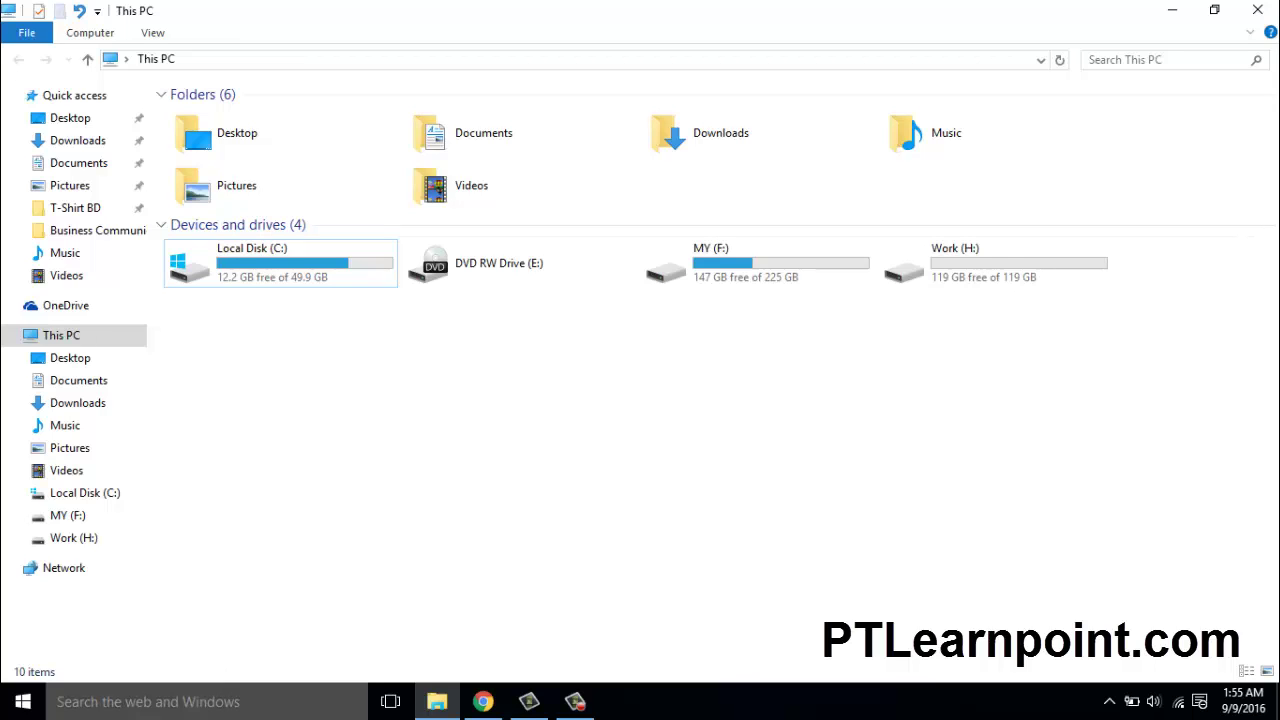
{"action": "left_click", "coordinate": [128, 702]}
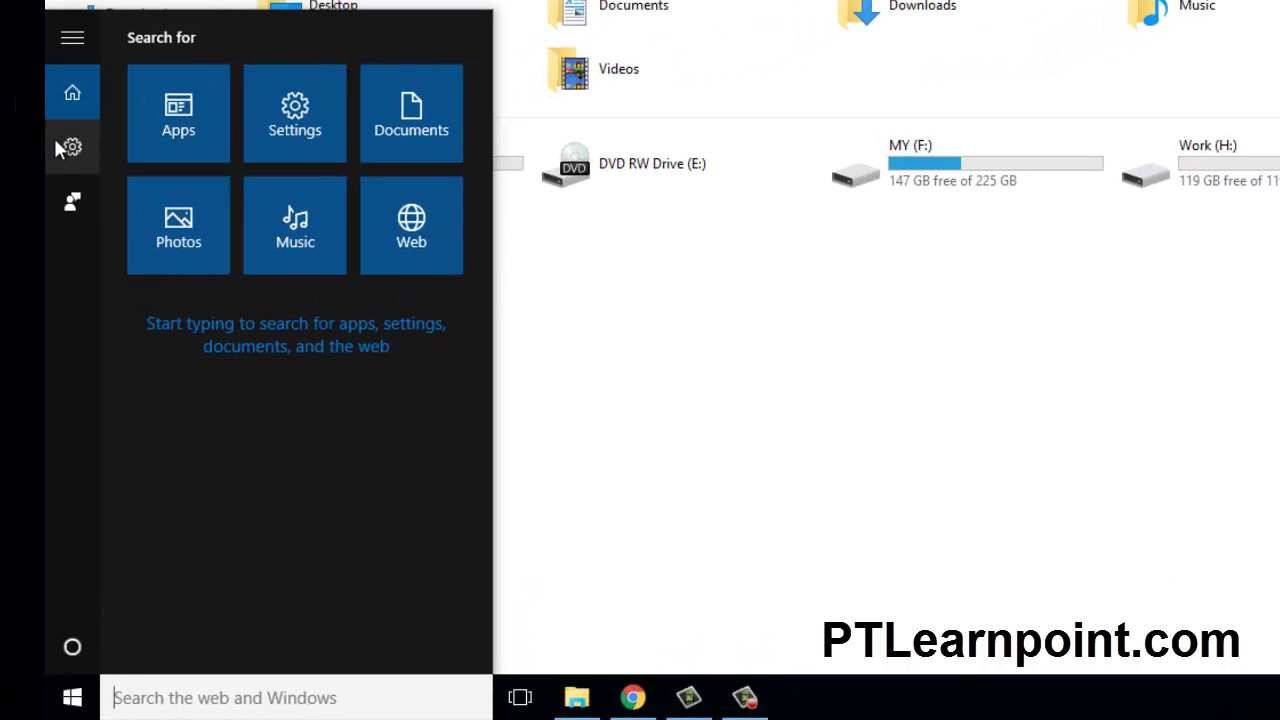
Switch Cortana's Device search history to Off and dismiss the Cortana panel
{"action": "left_click", "coordinate": [56, 143]}
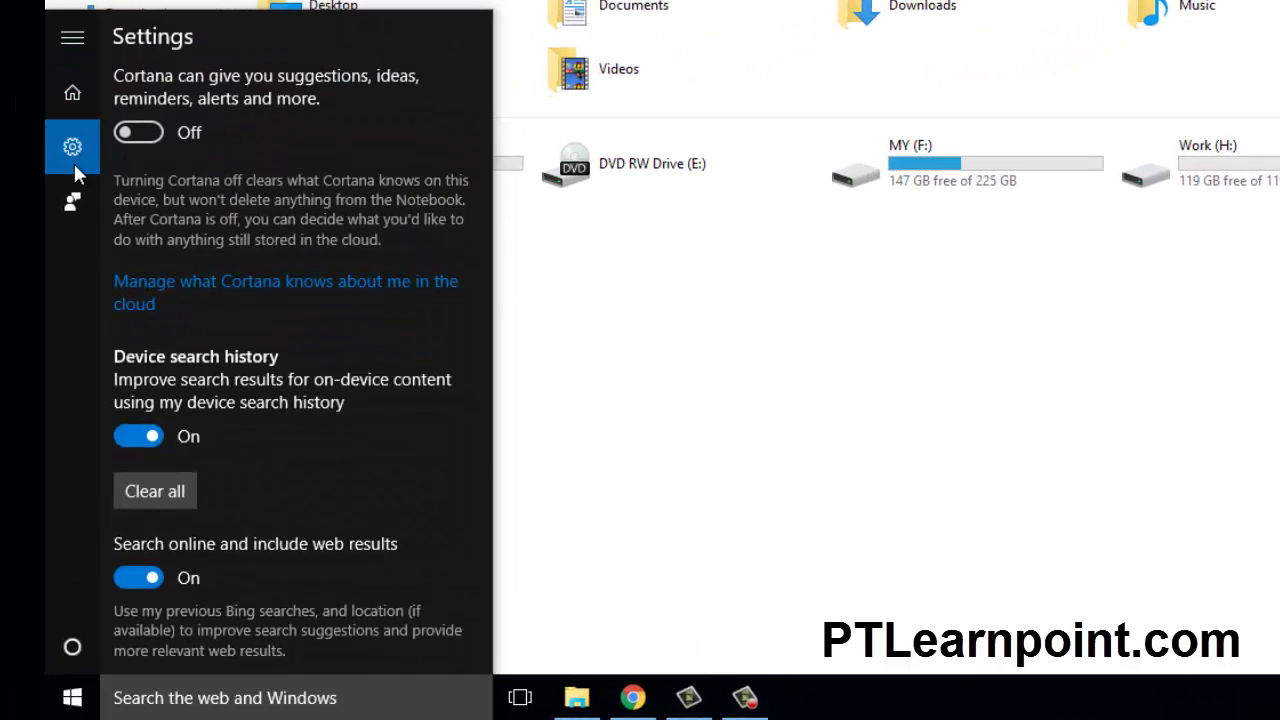
{"action": "left_click", "coordinate": [128, 436]}
{"action": "mouse_move", "coordinate": [486, 429]}
{"action": "left_mouse_down"}
{"action": "mouse_move", "coordinate": [471, 583]}
{"action": "mouse_move", "coordinate": [500, 446]}
{"action": "left_mouse_up"}
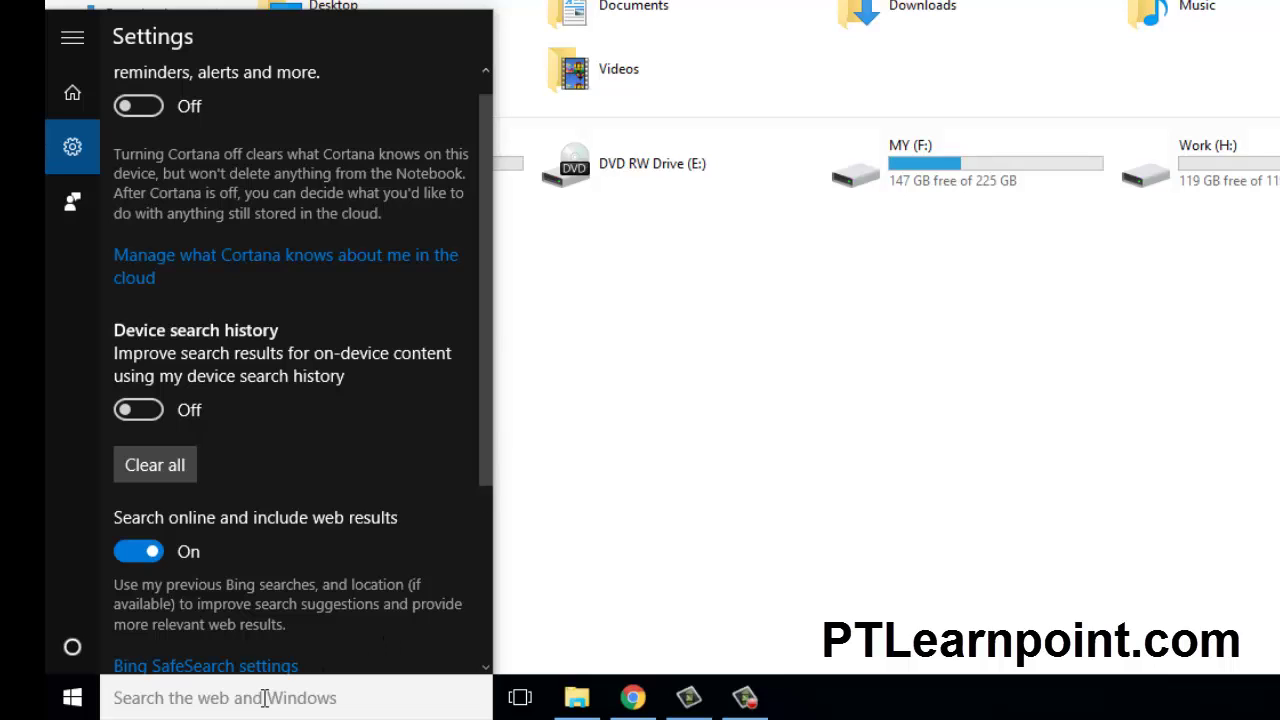
{"action": "left_click", "coordinate": [785, 421]}
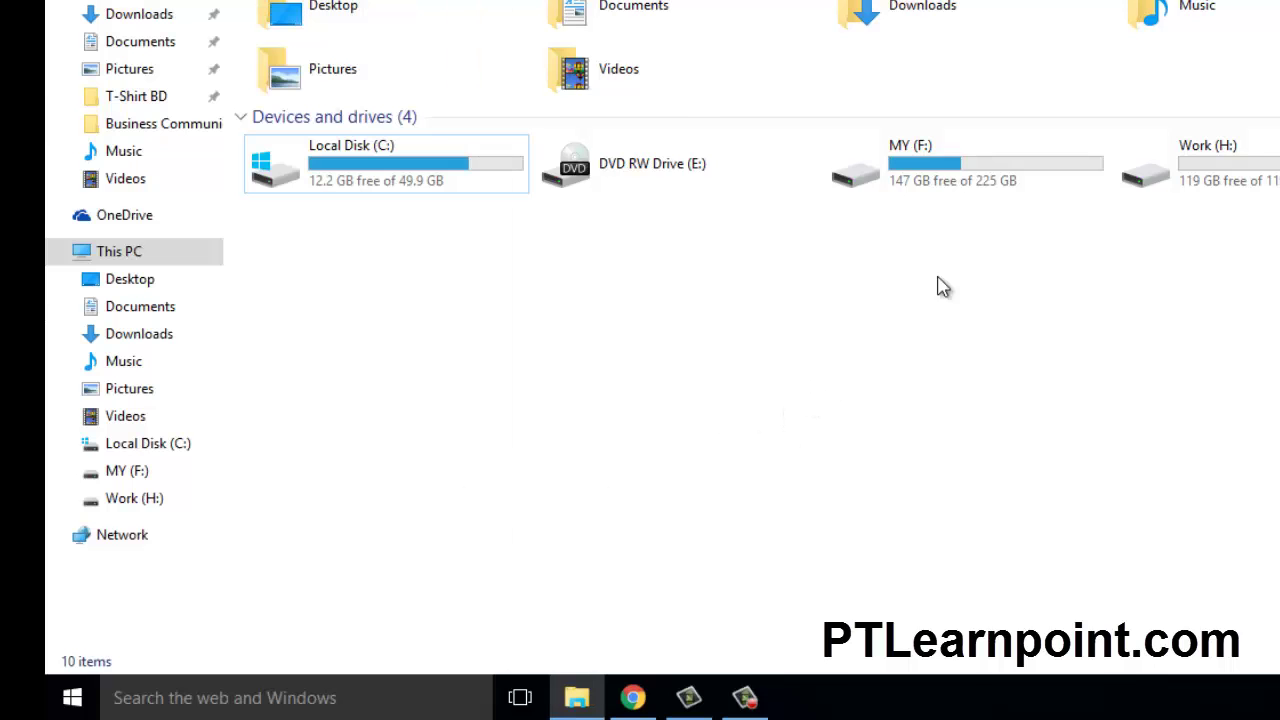